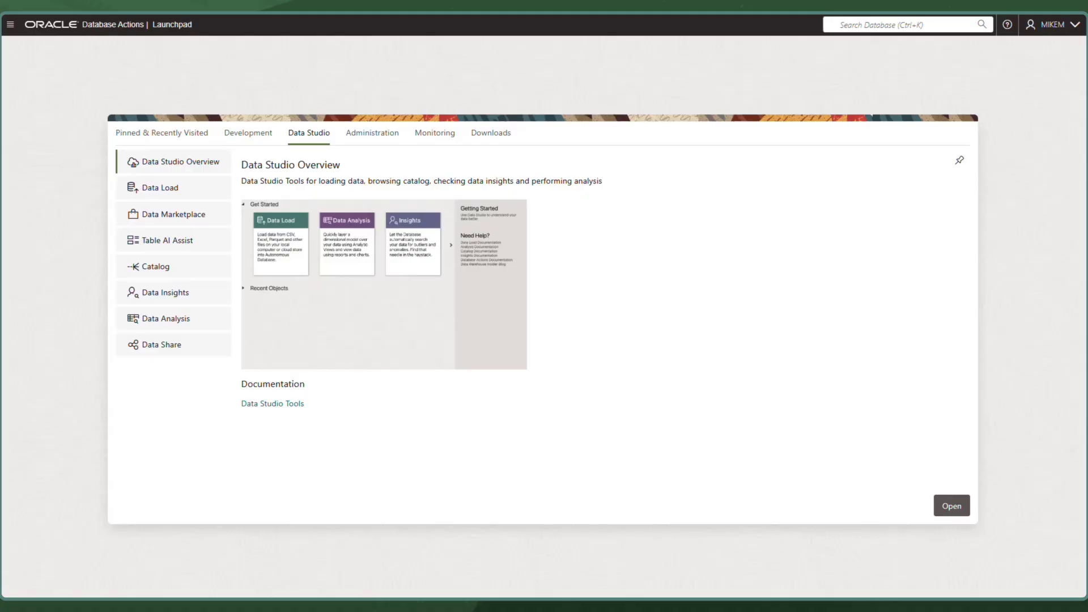
Open the Catalog and list its cloud storage files.
{"action": "left_click", "coordinate": [214, 272]}
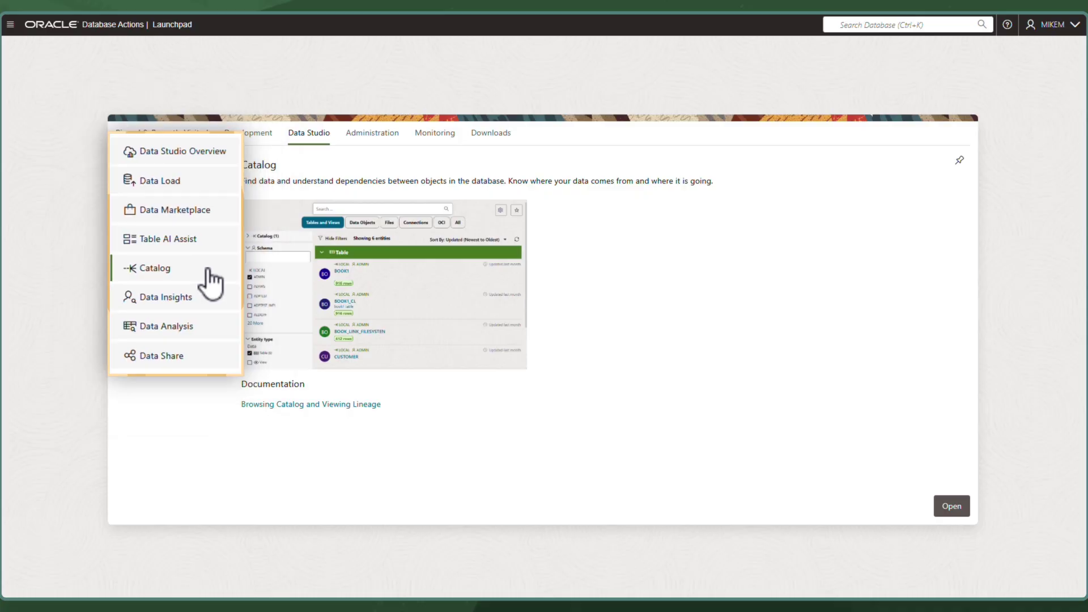
{"action": "left_click", "coordinate": [213, 276]}
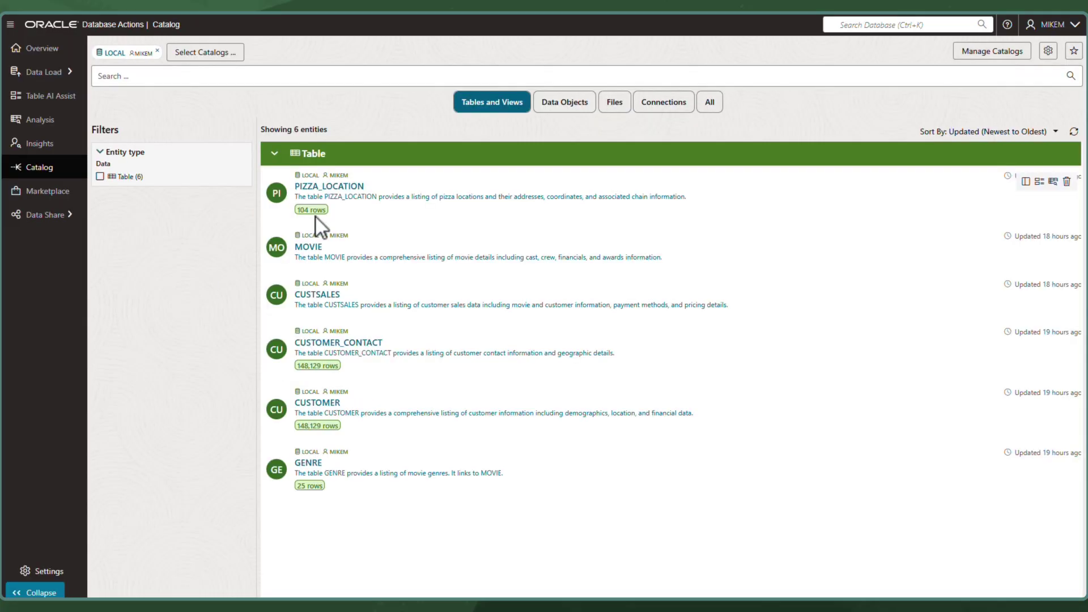
{"action": "left_click", "coordinate": [616, 106]}
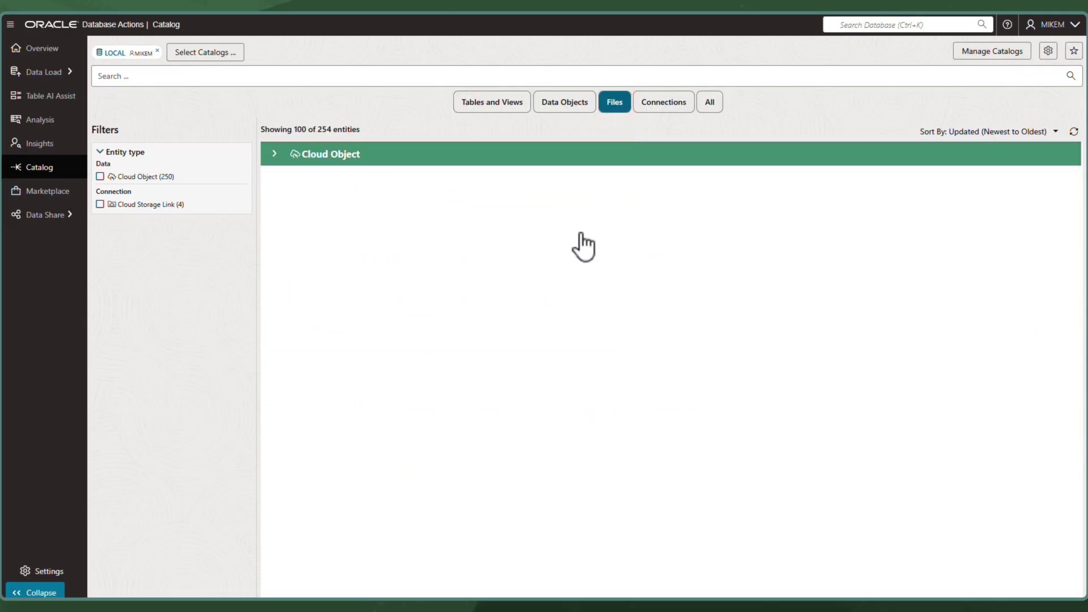
{"action": "scroll", "coordinate": [583, 245], "scroll_direction": "down", "scroll_amount": 5}
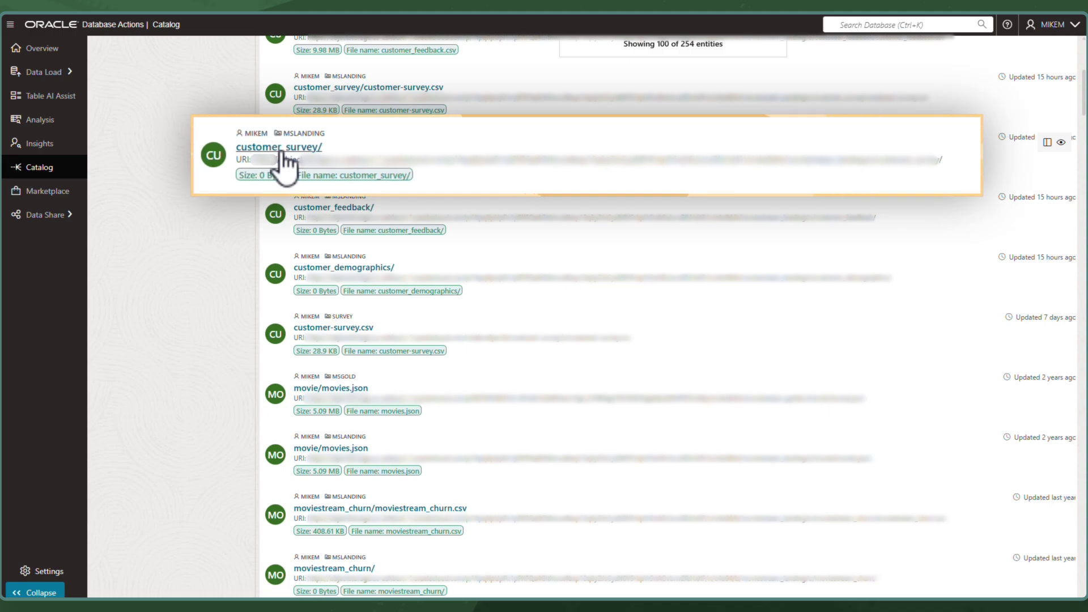
Load all customer_survey folder CSVs into a single CUSTOMER_SURVEY table and start the job.
{"action": "left_click", "coordinate": [330, 148]}
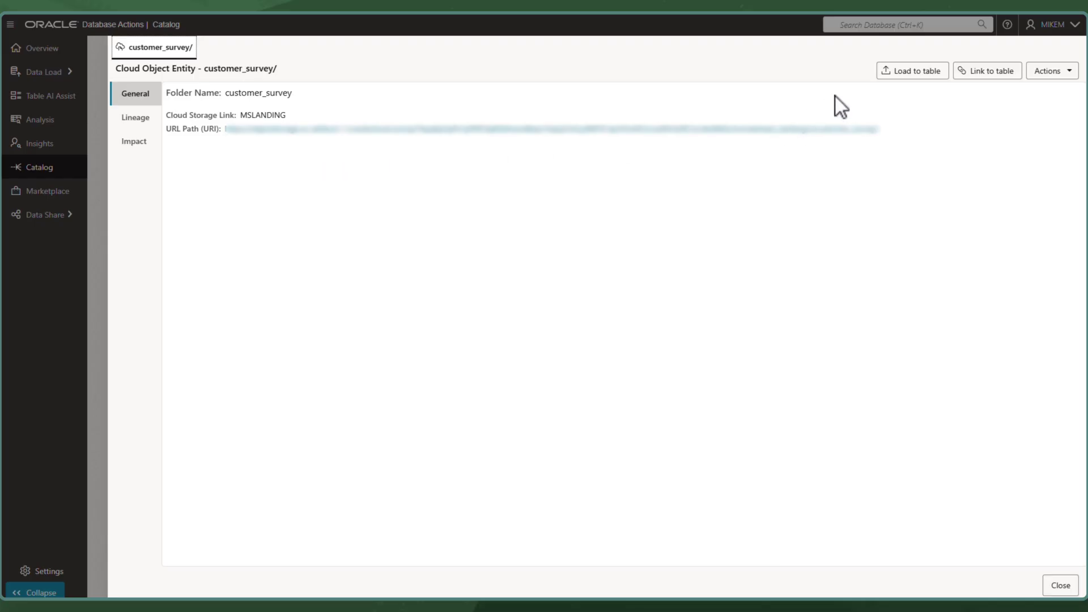
{"action": "left_click", "coordinate": [908, 73]}
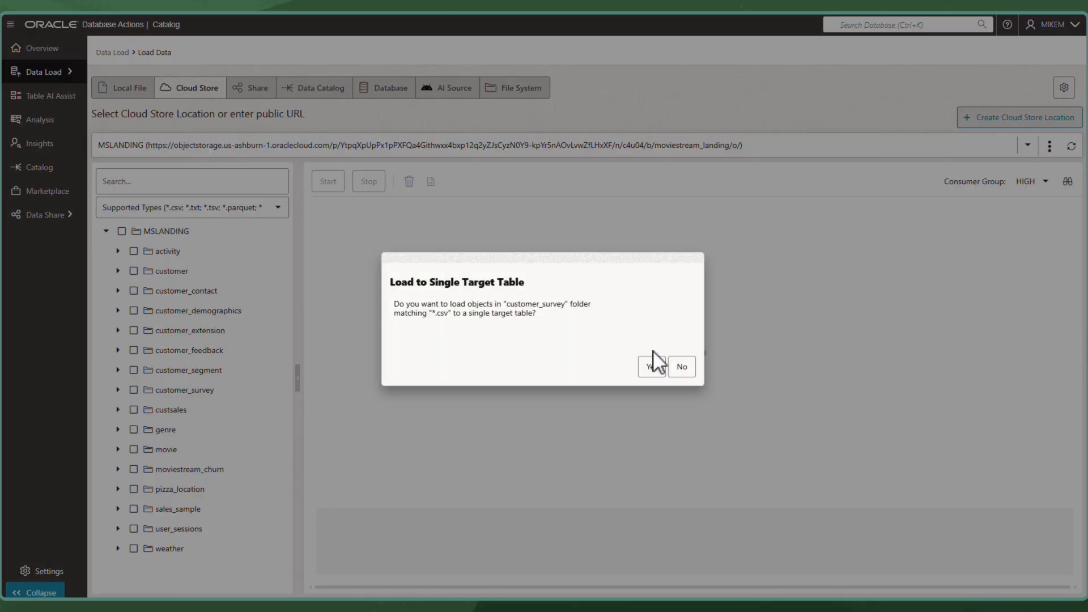
{"action": "left_click", "coordinate": [652, 367]}
{"action": "left_click", "coordinate": [330, 183]}
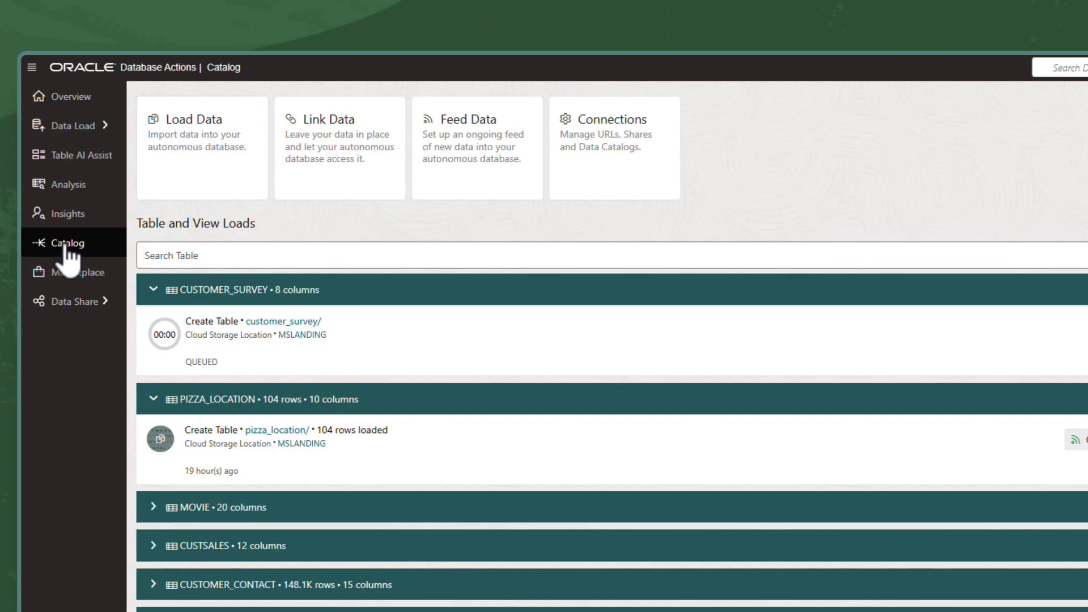
Save an auto-generated survey-responses and device-preferences description for CUSTOMER_SURVEY.
{"action": "left_click", "coordinate": [68, 245]}
{"action": "left_click", "coordinate": [608, 169]}
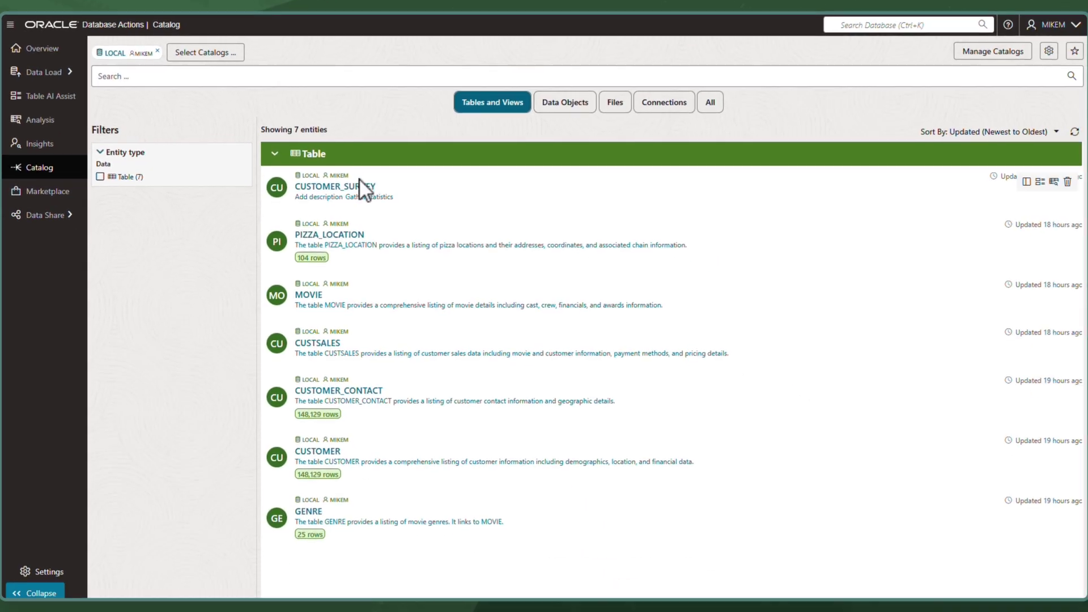
{"action": "left_click", "coordinate": [326, 208]}
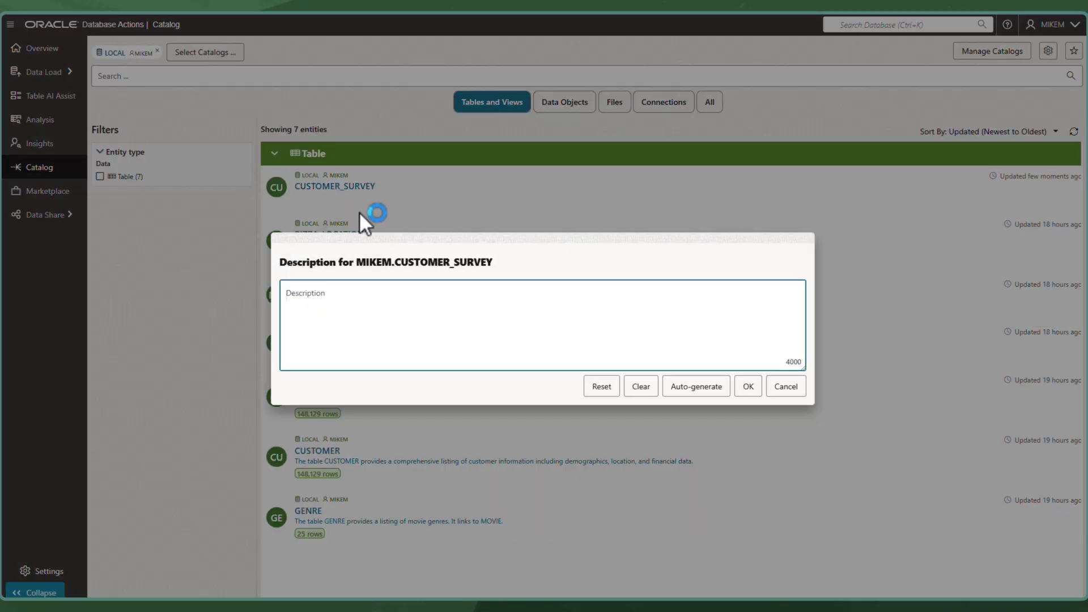
{"action": "left_click", "coordinate": [694, 395]}
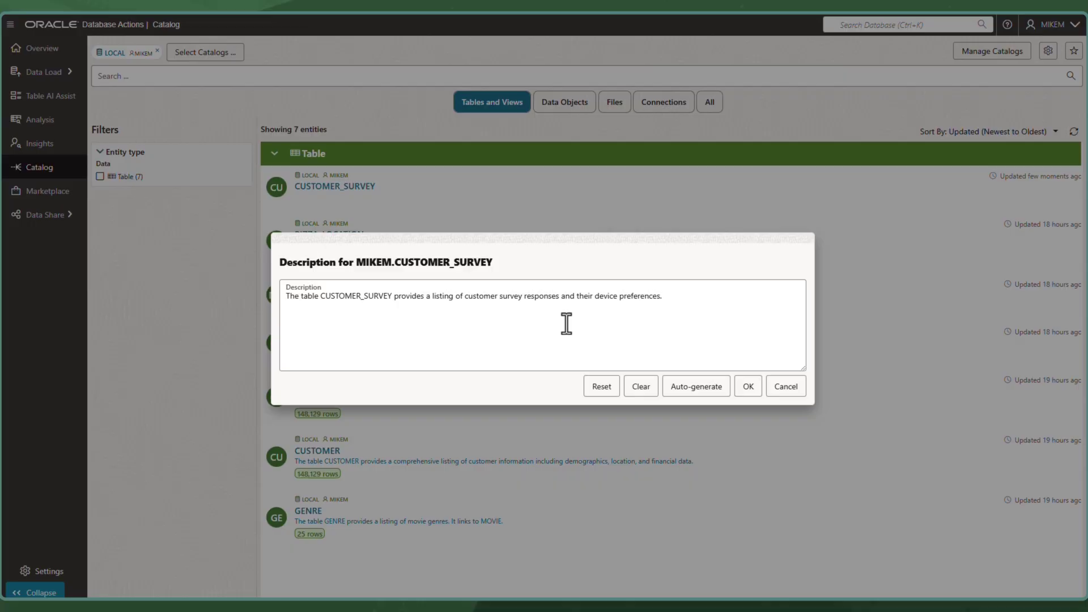
{"action": "left_click", "coordinate": [748, 386]}
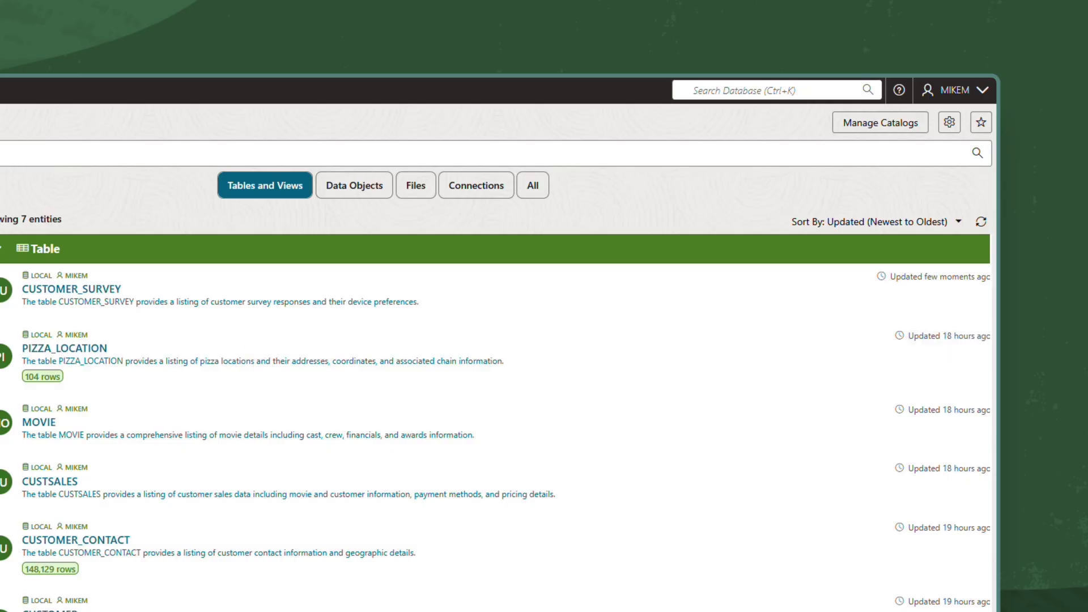
Add a new Amazon Glue catalog connection using region us-east-1.
{"action": "left_click", "coordinate": [881, 125]}
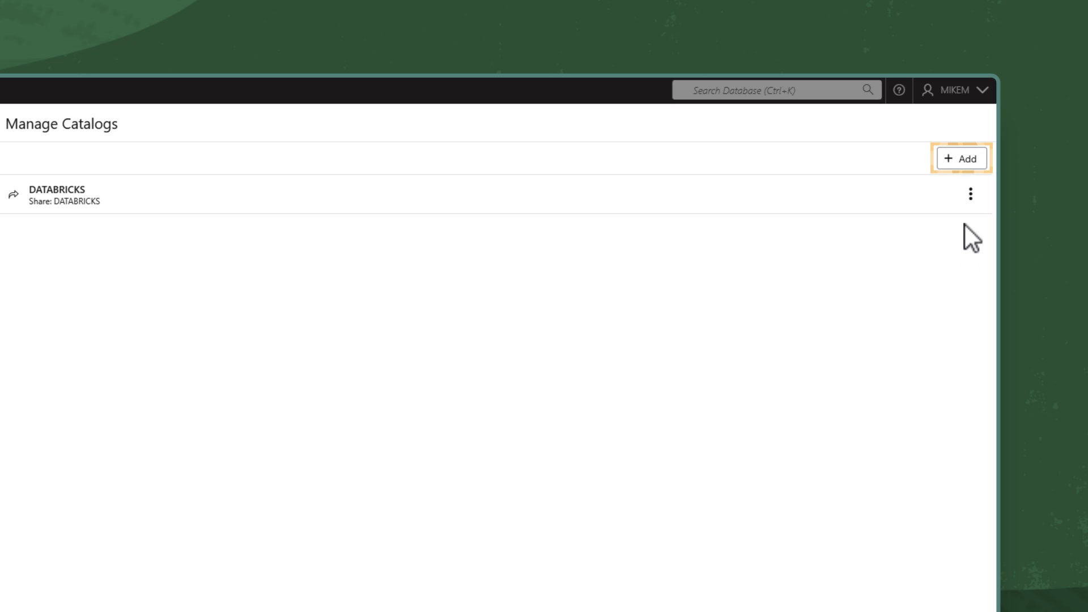
{"action": "left_click", "coordinate": [963, 159]}
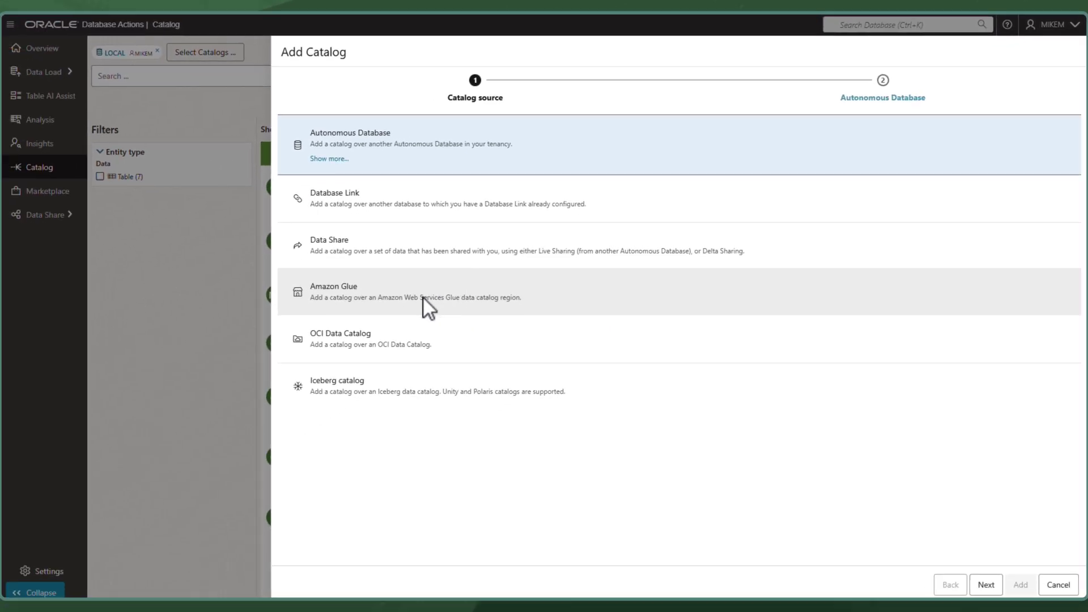
{"action": "left_click", "coordinate": [423, 299]}
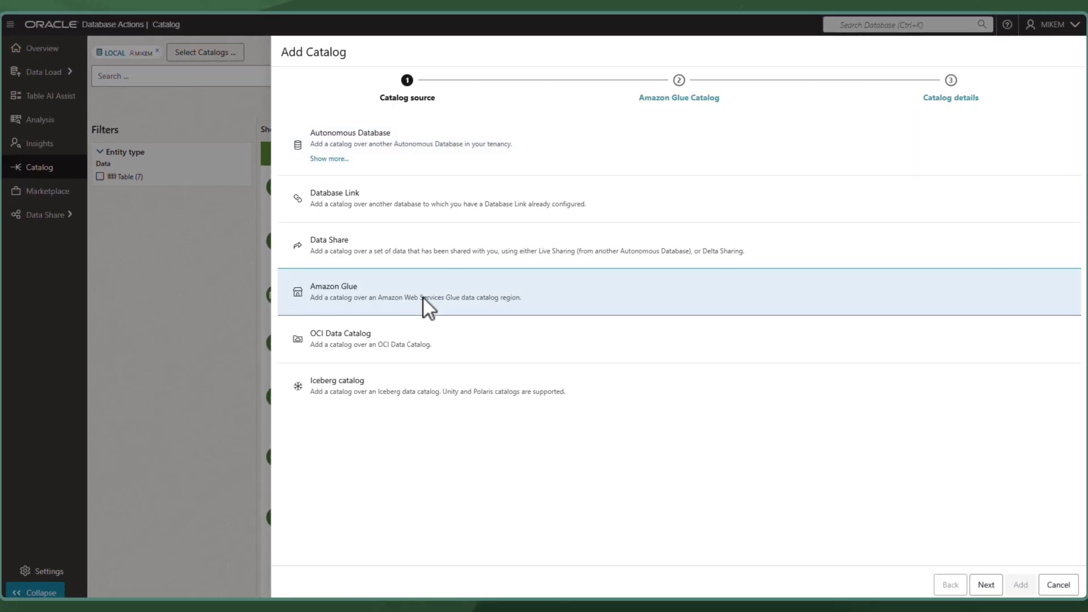
{"action": "left_click", "coordinate": [986, 585]}
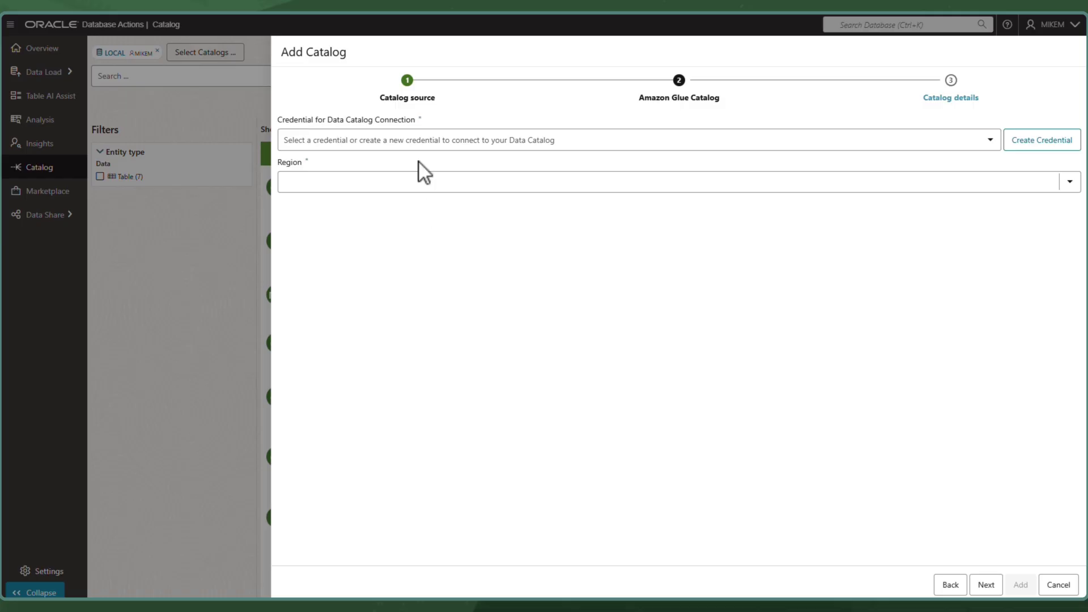
{"action": "left_click", "coordinate": [596, 180]}
{"action": "left_click", "coordinate": [391, 380]}
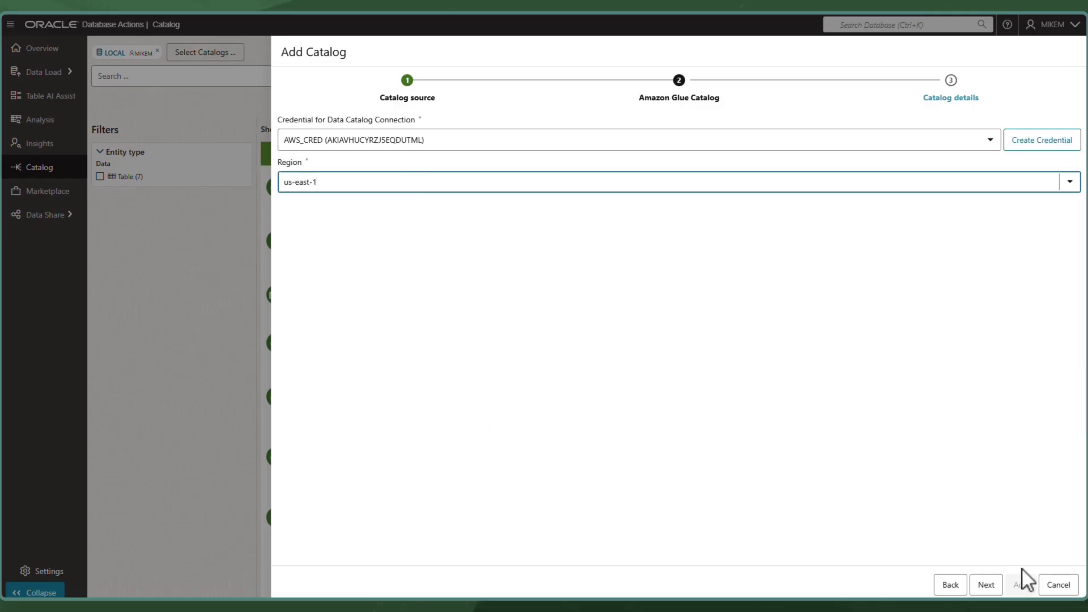
Name the catalog GLUE, create it, and close Manage Catalogs.
{"action": "left_click", "coordinate": [986, 585]}
{"action": "left_click", "coordinate": [578, 182]}
{"action": "type", "text": "GLUE"}
{"action": "key", "text": "Tab"}
{"action": "left_click", "coordinate": [1020, 585]}
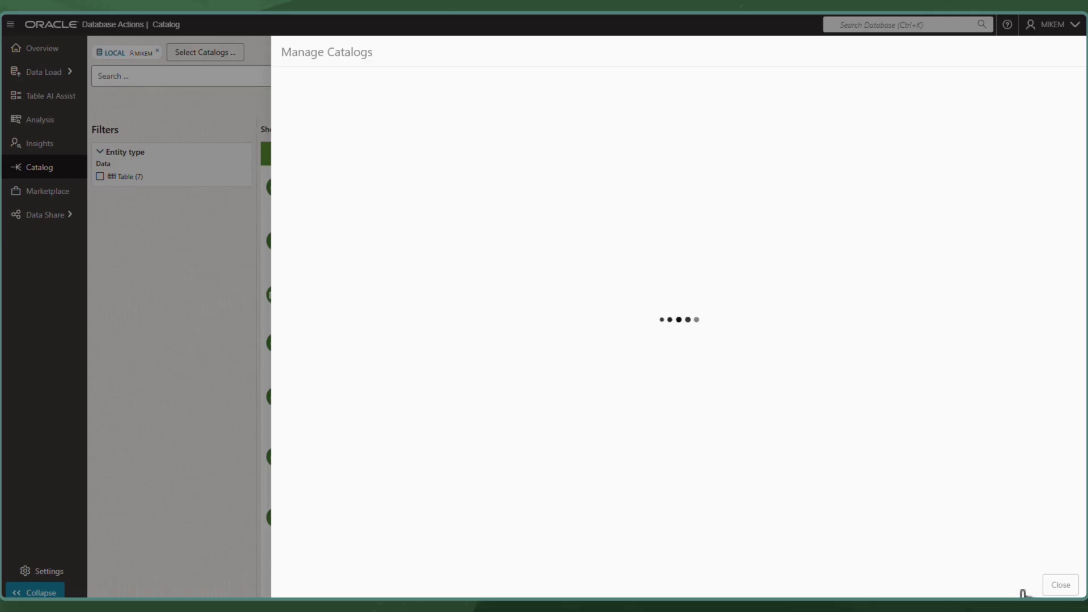
{"action": "left_click", "coordinate": [1059, 585]}
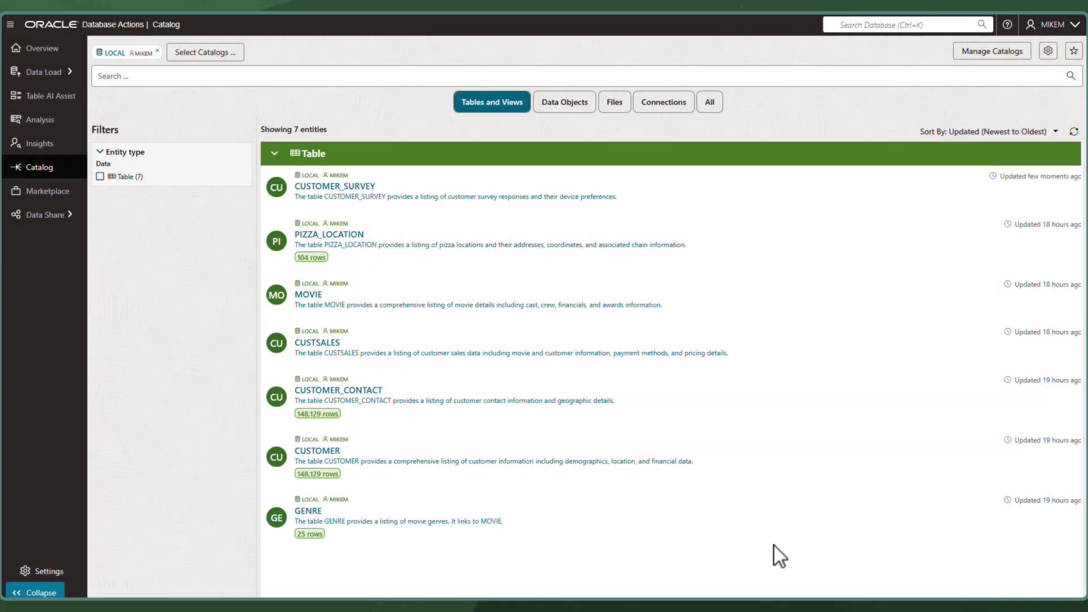
Browse only the GLUE catalog instead of LOCAL and preview its USER_SESSIONS table.
{"action": "left_click", "coordinate": [194, 53]}
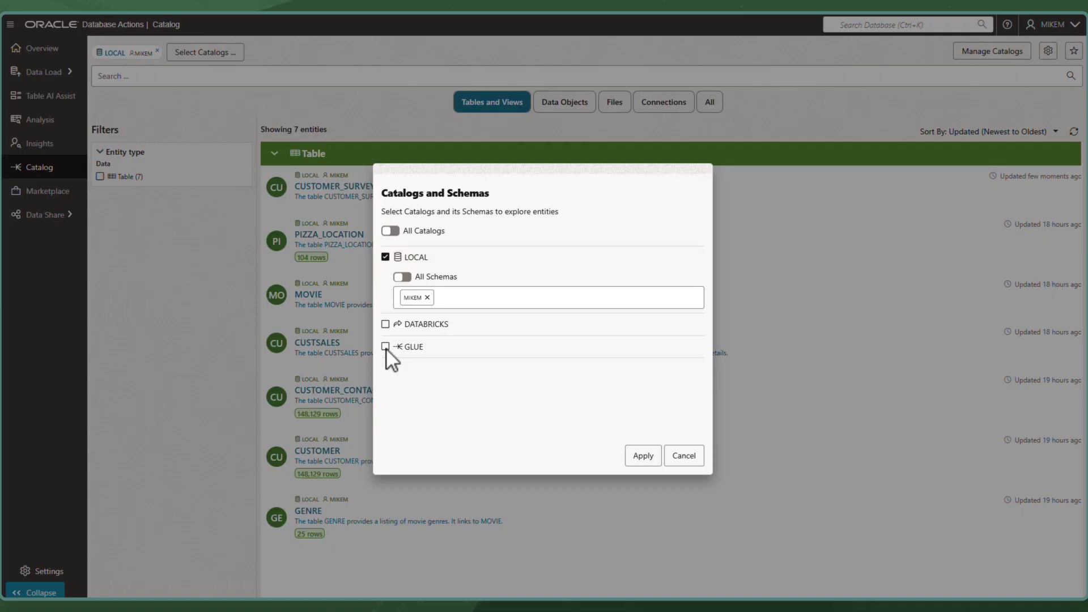
{"action": "left_click", "coordinate": [386, 348]}
{"action": "left_click", "coordinate": [385, 257]}
{"action": "left_click", "coordinate": [640, 457]}
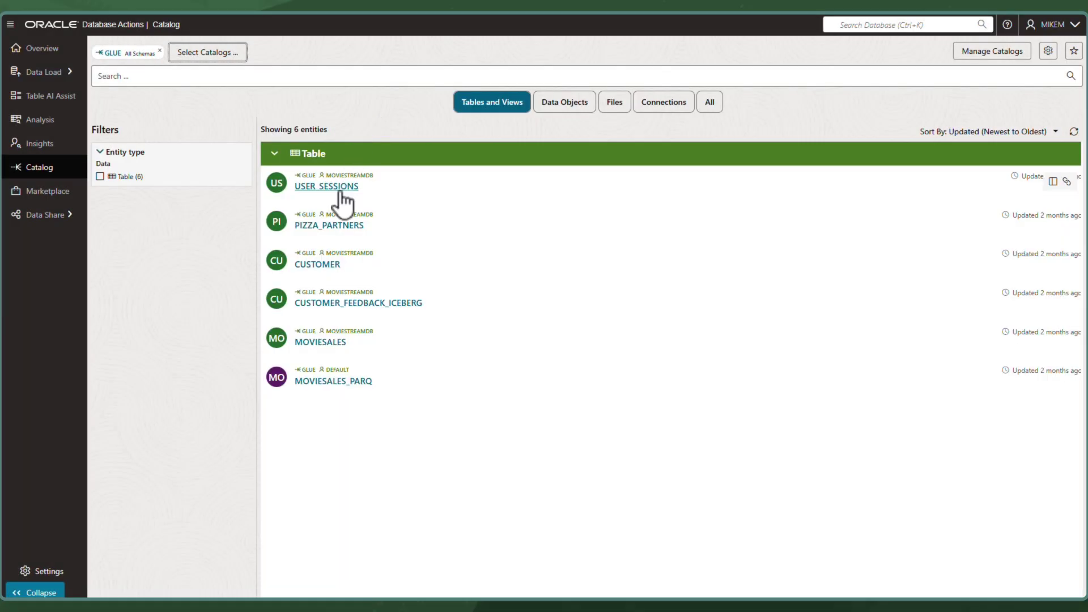
{"action": "left_click", "coordinate": [341, 194]}
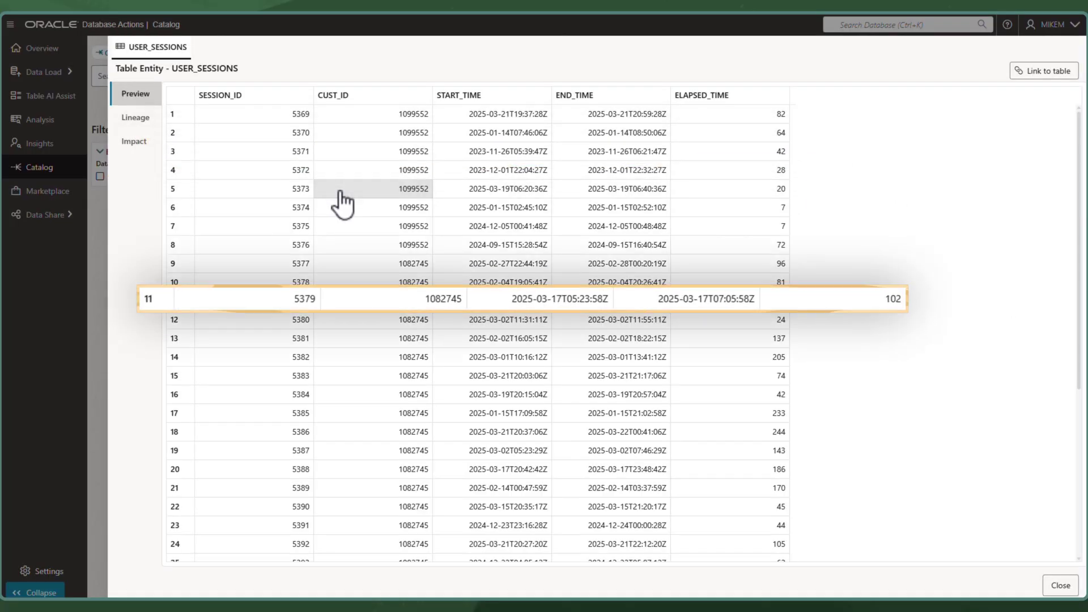
{"action": "scroll", "coordinate": [706, 195], "scroll_direction": "down", "scroll_amount": 7}
{"action": "left_click", "coordinate": [1061, 586]}
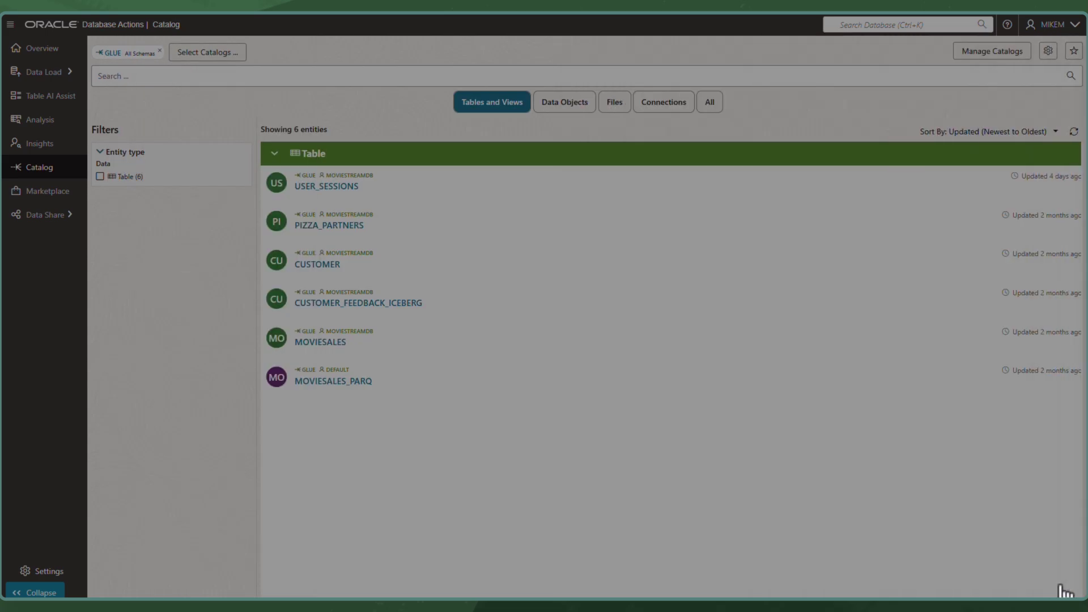
Switch the catalog selection to DATABRICKS only, removing GLUE.
{"action": "left_click", "coordinate": [183, 53]}
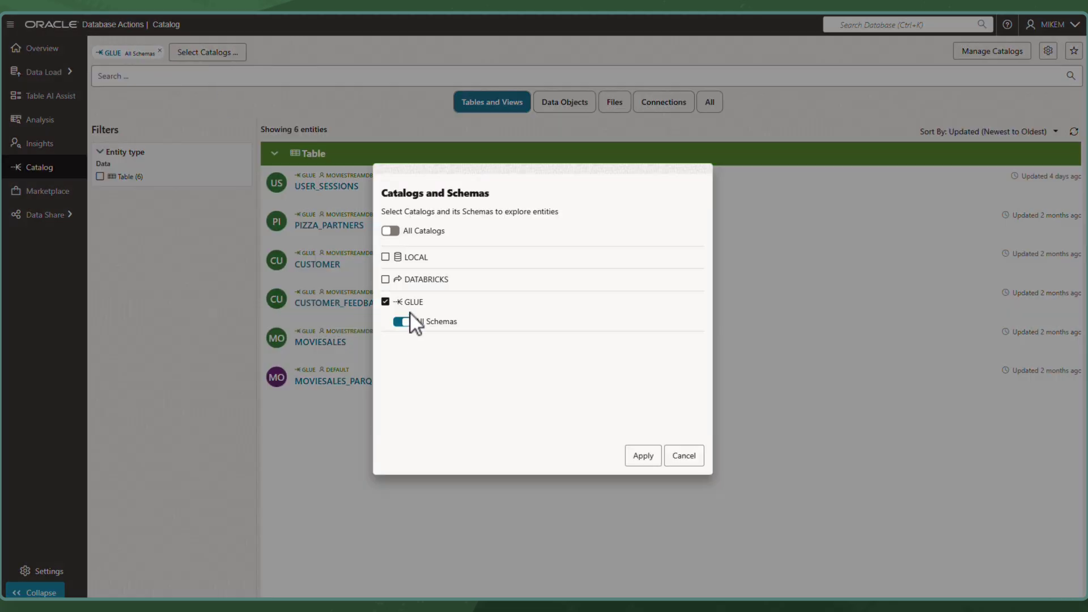
{"action": "left_click", "coordinate": [385, 279]}
{"action": "left_click", "coordinate": [386, 323]}
{"action": "left_click", "coordinate": [644, 456]}
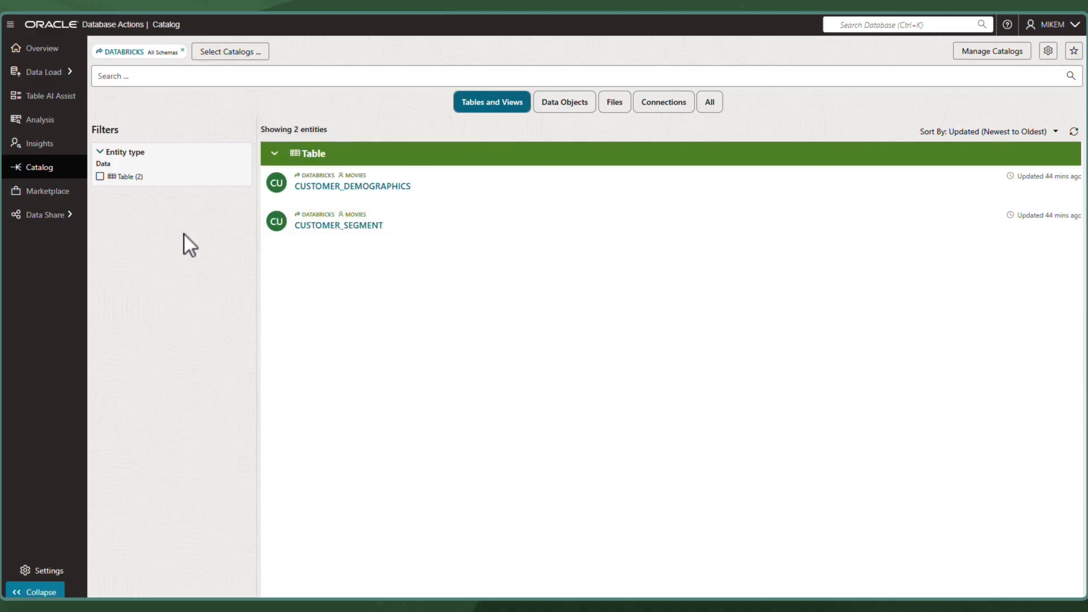
Run the USER_MOUNTED_CATALOGS query in the SQL worksheet.
{"action": "left_click", "coordinate": [12, 26]}
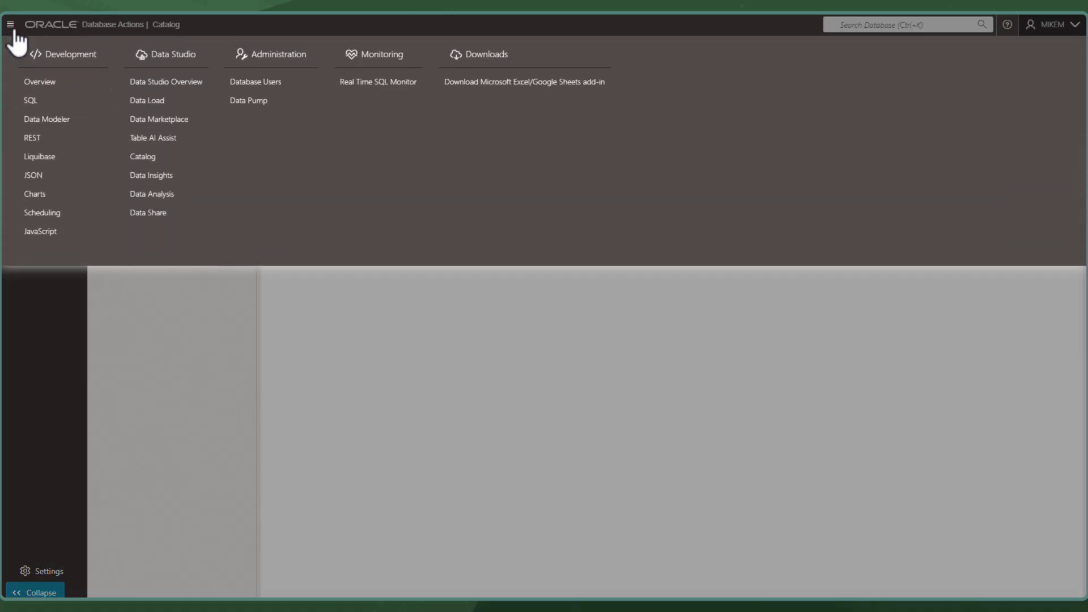
{"action": "left_click", "coordinate": [46, 108]}
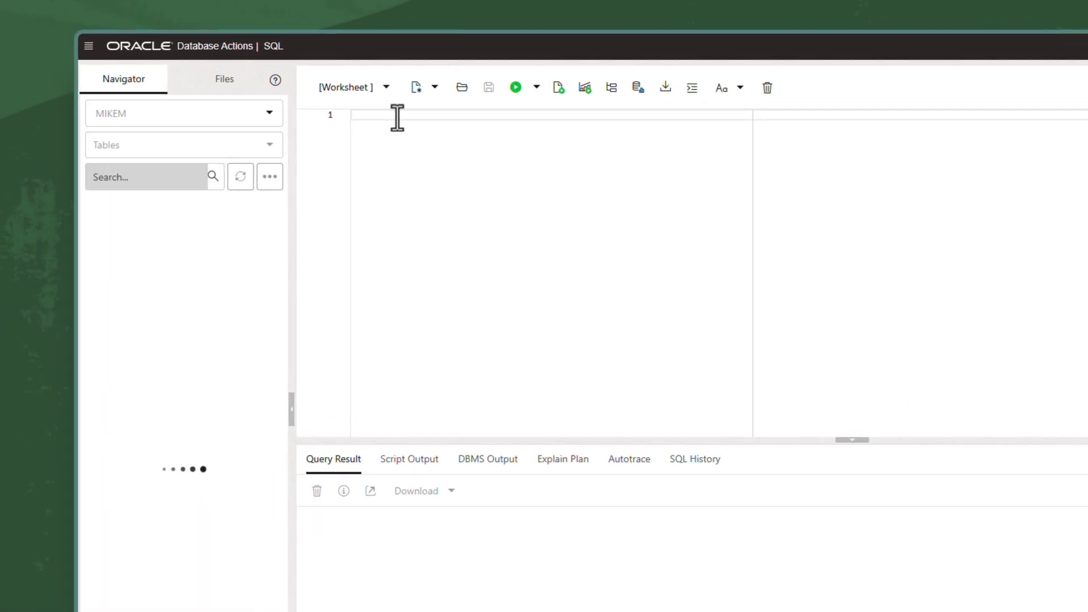
{"action": "type", "text": "SELECT     CATALOG_NAME,     CATALOG_TYPE,     IS_ENABLED FROM     USER_MOUNTED_CATALOGS;"}
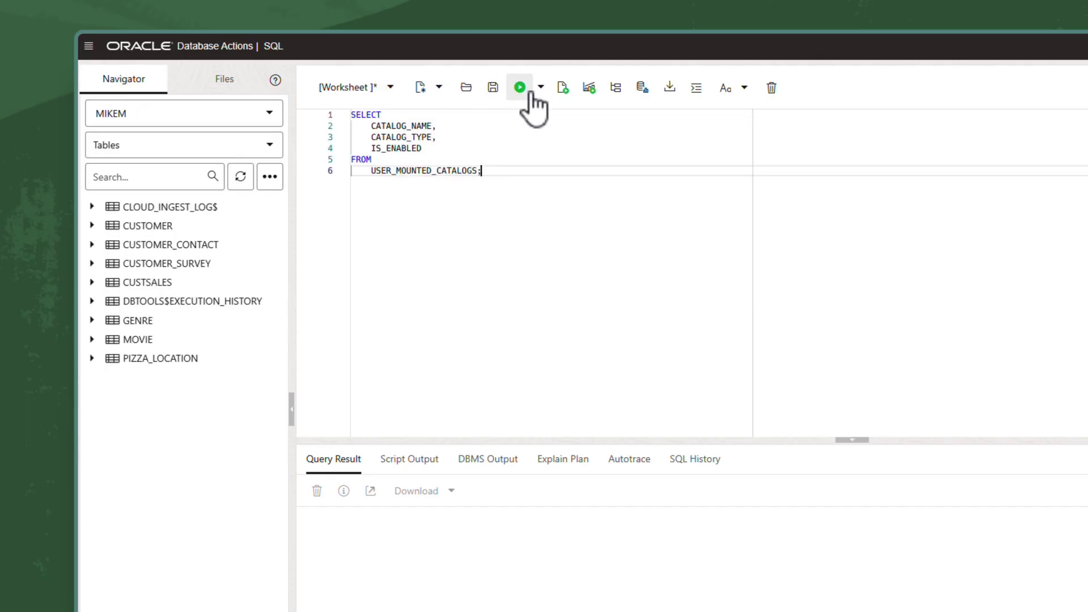
{"action": "left_click", "coordinate": [520, 88]}
{"action": "left_click", "coordinate": [521, 89]}
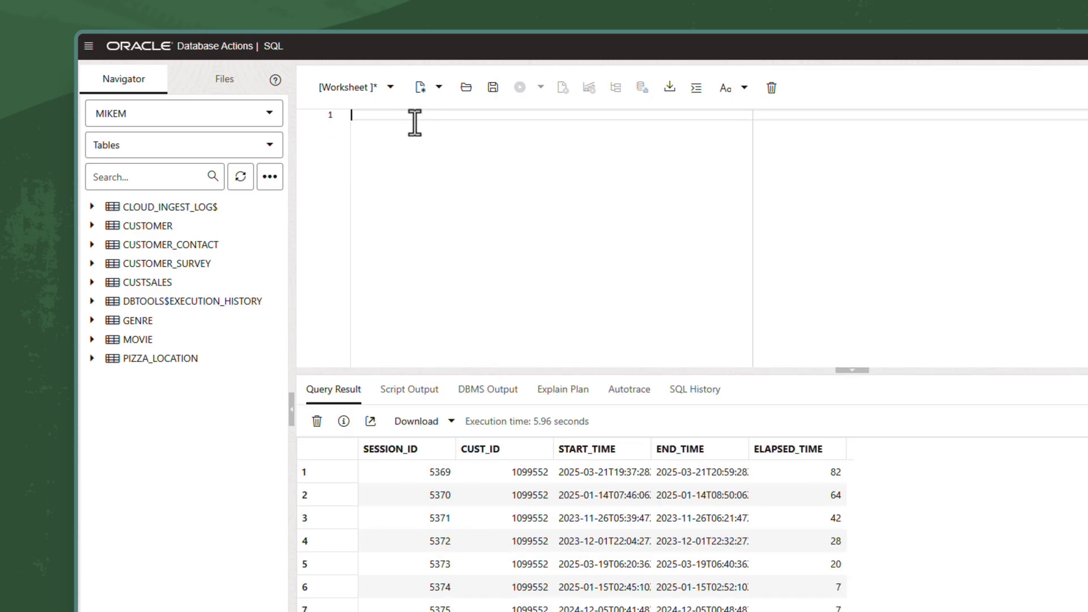
Run the HAPPY_CUSTOMERS federated query, enlarging the results and widening the EMAIL column.
{"action": "key", "text": "ctrl+v"}
{"action": "scroll", "coordinate": [414, 122], "scroll_direction": "up", "scroll_amount": 5}
{"action": "left_click_drag", "start_coordinate": [559, 371], "coordinate": [562, 474]}
{"action": "scroll", "coordinate": [536, 323], "scroll_direction": "up", "scroll_amount": 5}
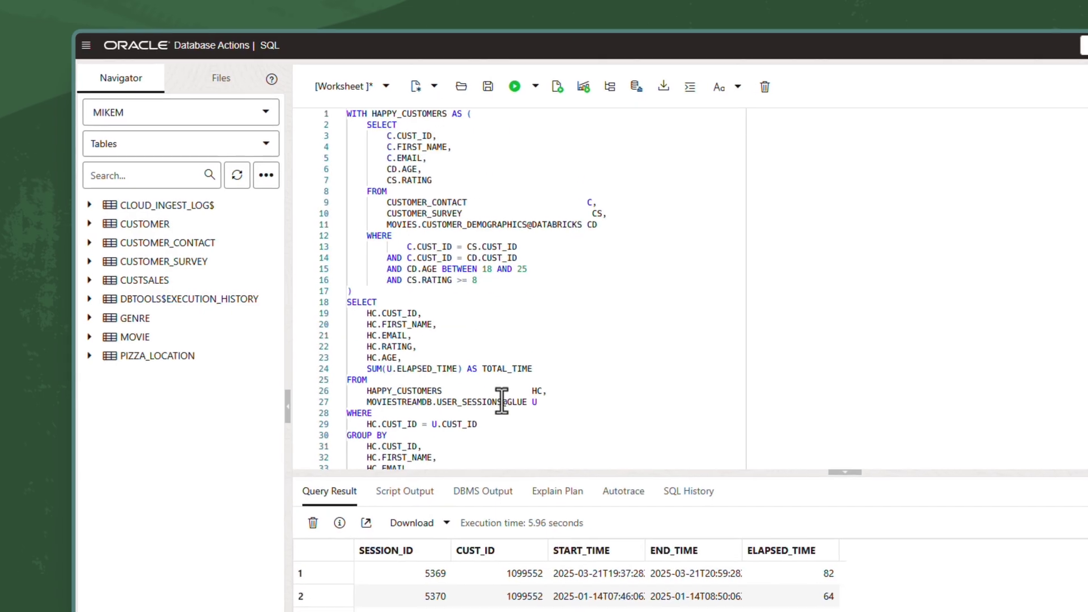
{"action": "scroll", "coordinate": [369, 323], "scroll_direction": "down", "scroll_amount": 5}
{"action": "scroll", "coordinate": [369, 323], "scroll_direction": "up", "scroll_amount": 4}
{"action": "left_click", "coordinate": [362, 60]}
{"action": "left_click", "coordinate": [460, 243]}
{"action": "key", "text": "ctrl+a"}
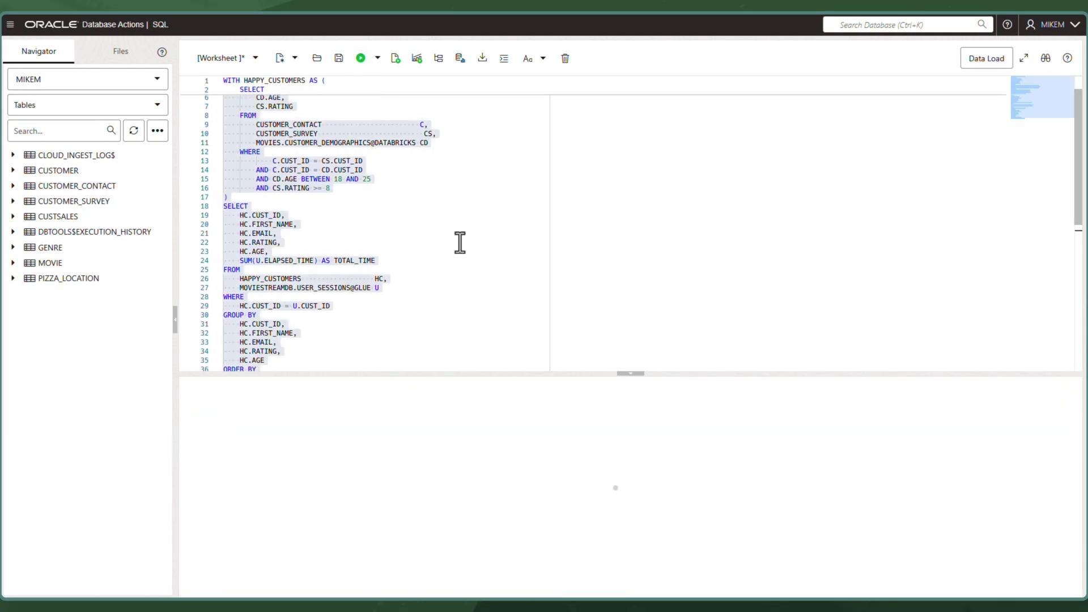
{"action": "left_click_drag", "start_coordinate": [540, 372], "coordinate": [511, 153]}
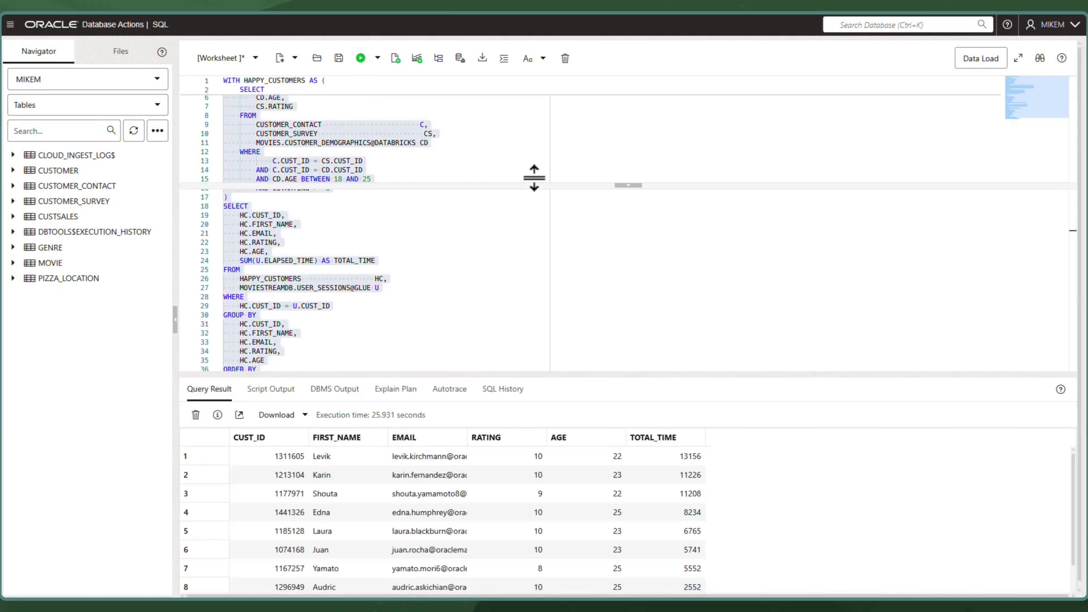
{"action": "left_click_drag", "start_coordinate": [469, 218], "coordinate": [516, 218]}
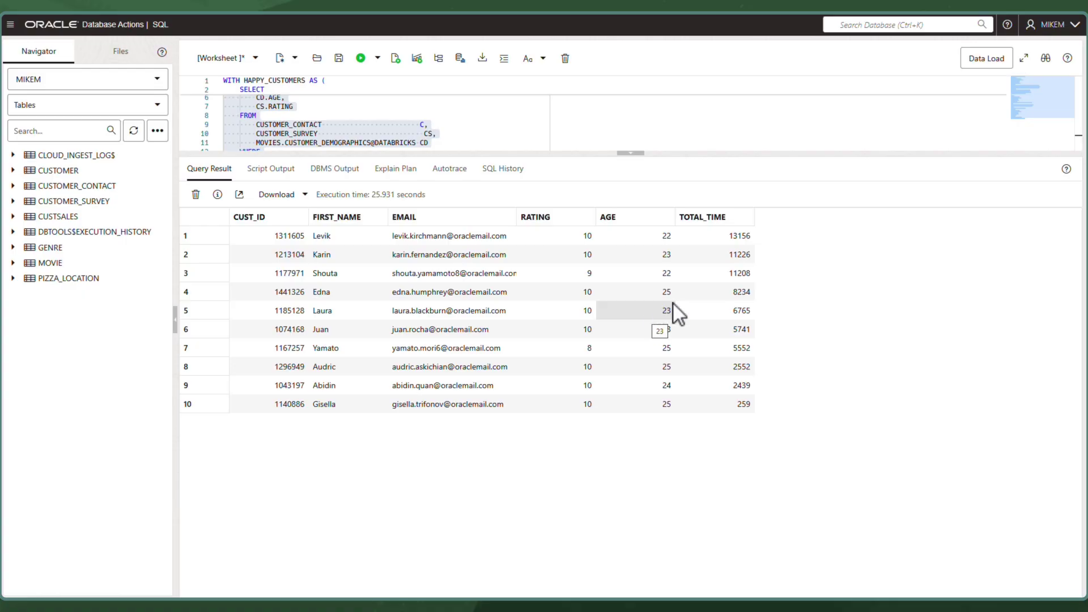